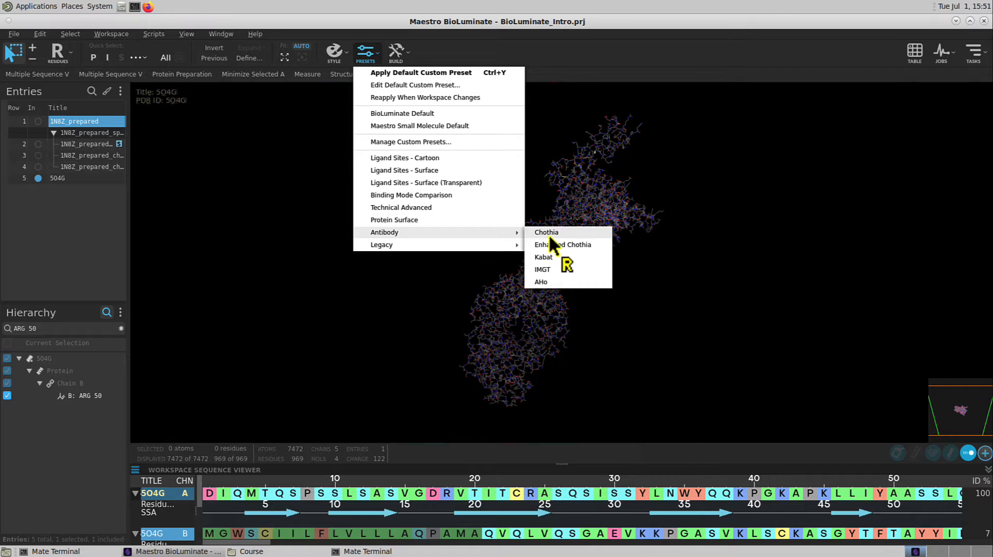
# Apply the Chothia antibody preset to the 5O4G structure and set the workspace picking level to chains
pyautogui.click(548, 233)
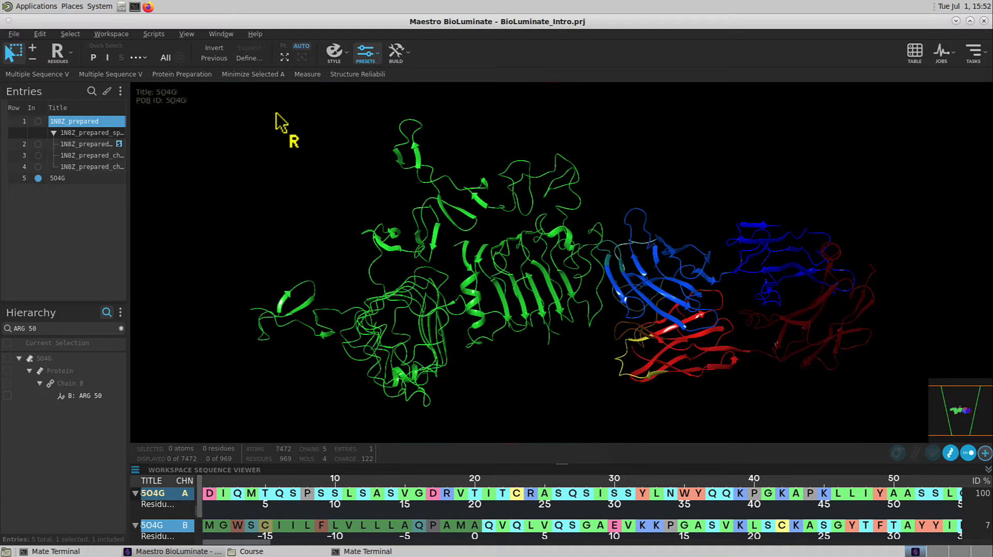
pyautogui.click(58, 52)
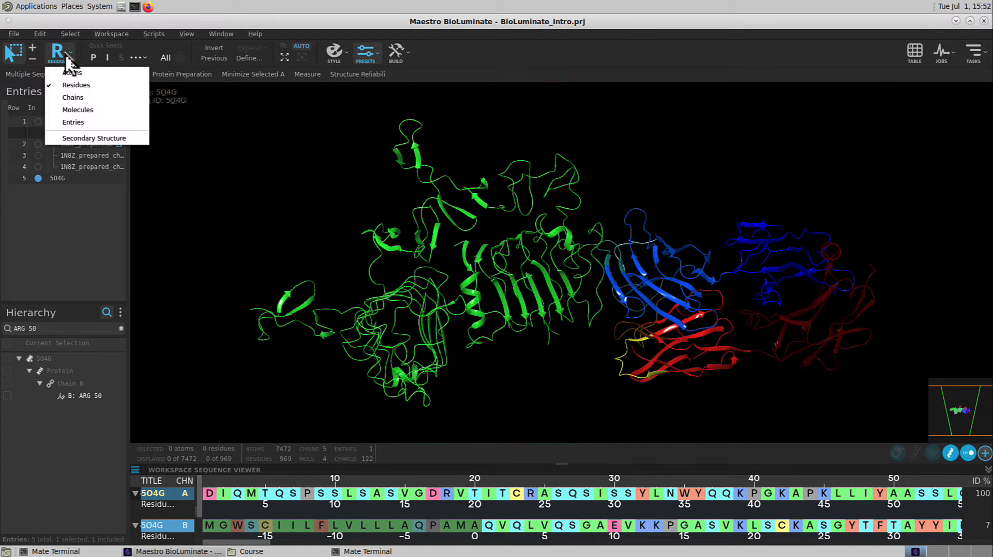
pyautogui.click(75, 98)
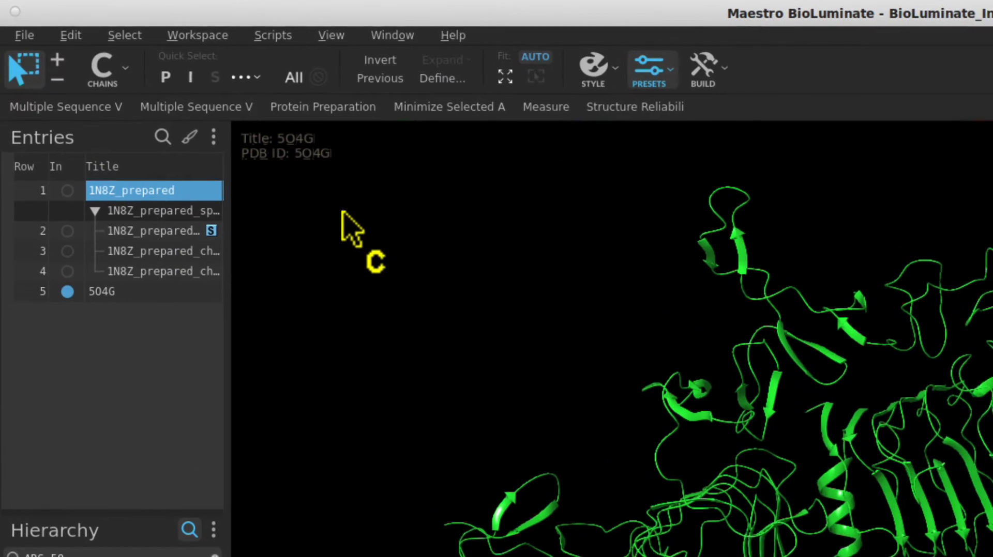
# Cycle the picking level through atoms, residues and entries, and return it to chains
pyautogui.press('a')
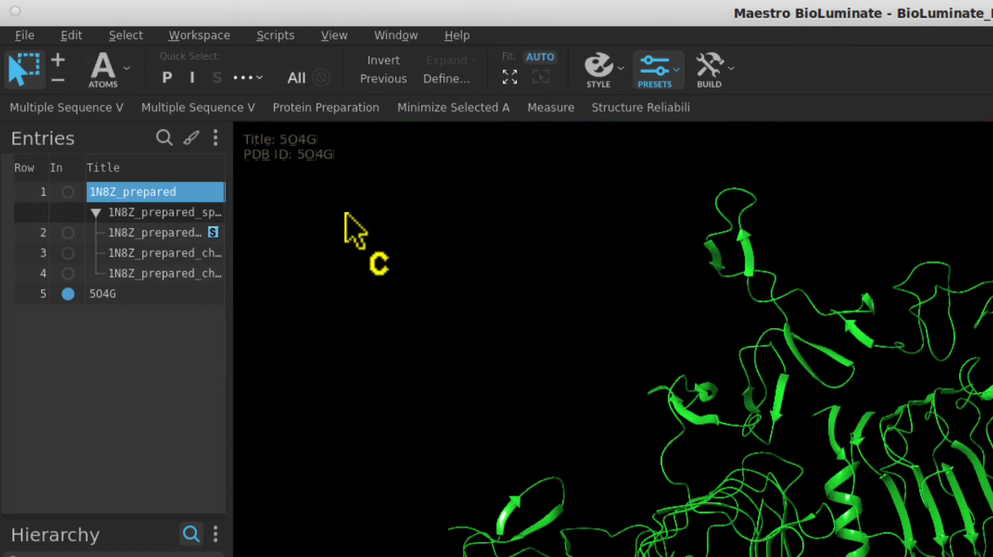
pyautogui.press('r')
pyautogui.press('e')
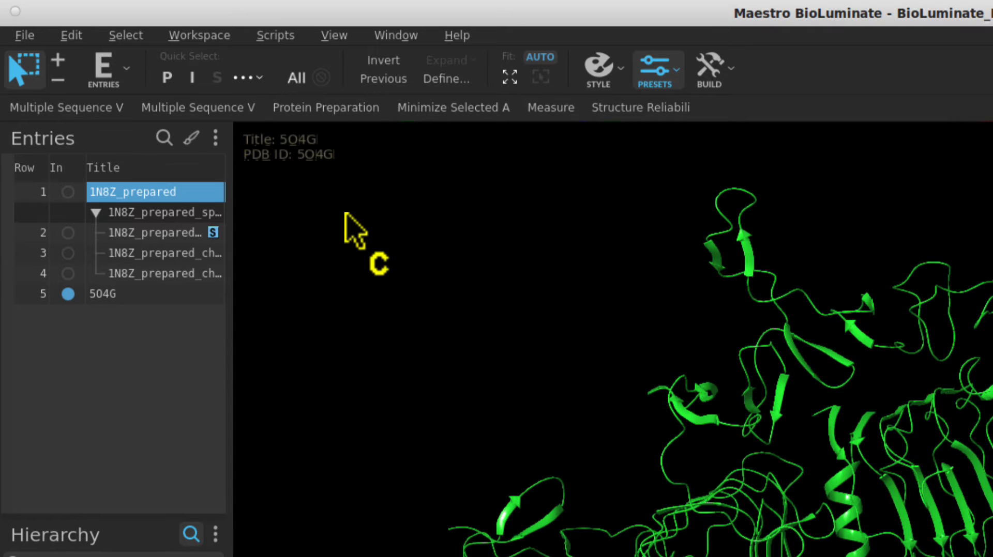
pyautogui.press('c')
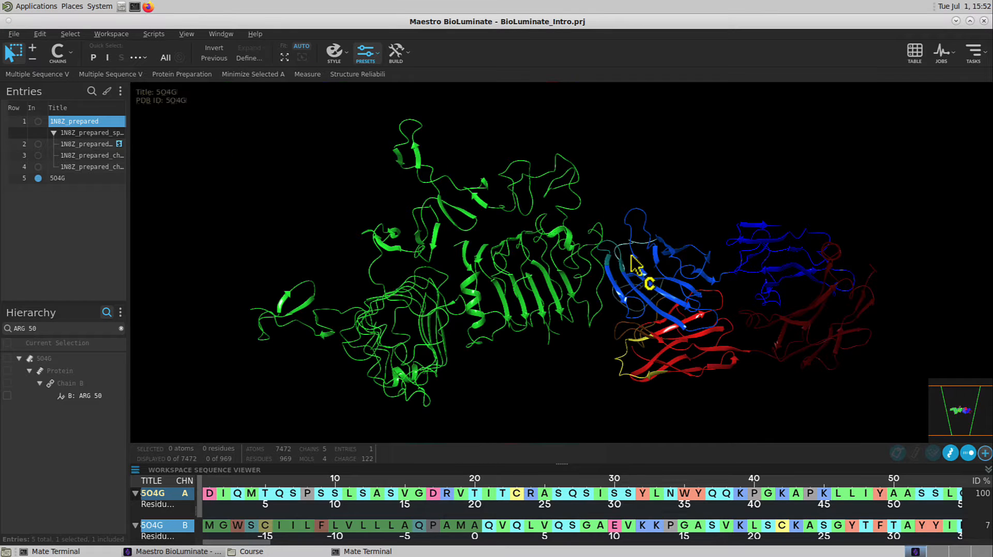
# Select the blue antibody chain and change its chain name to H in its atom properties
pyautogui.click(687, 279)
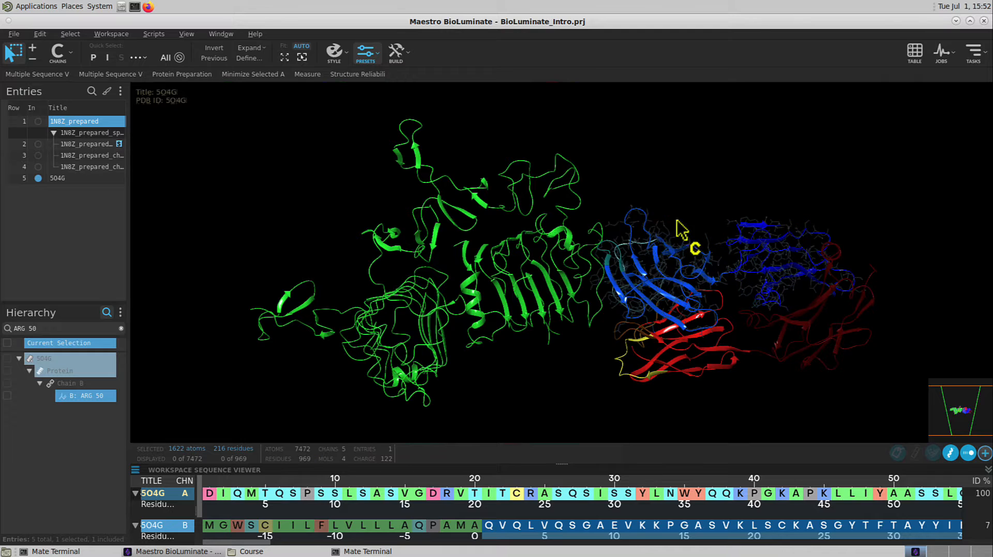
pyautogui.click(397, 58)
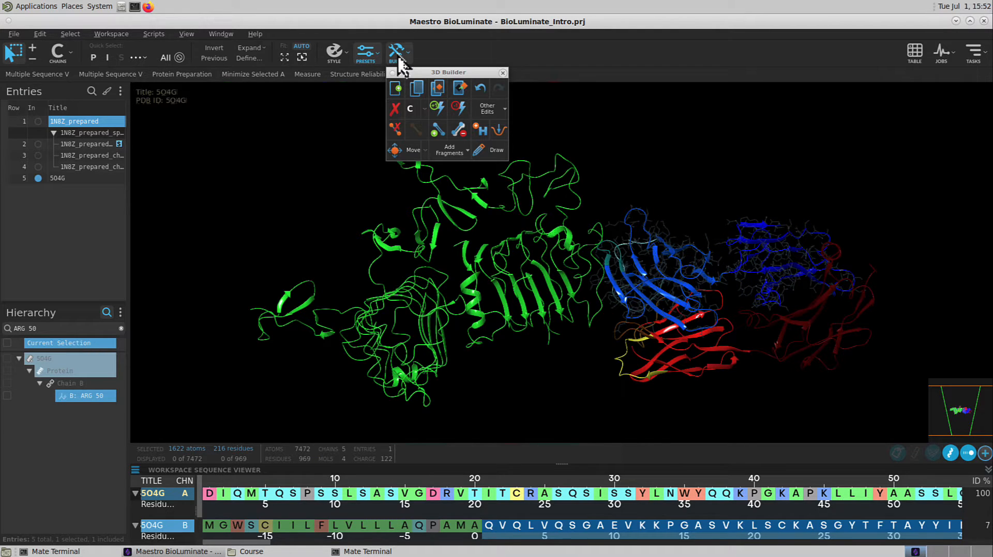
pyautogui.click(492, 114)
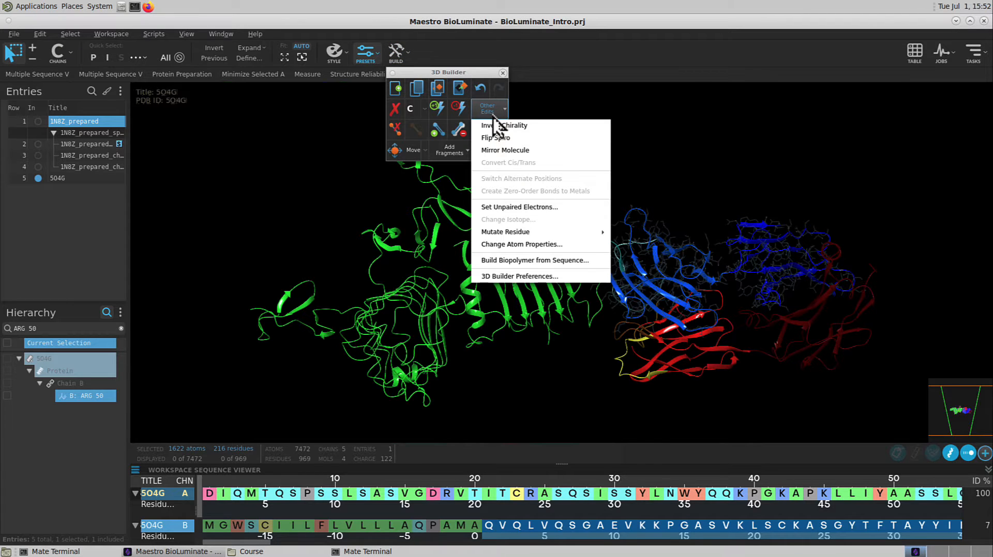
pyautogui.click(520, 244)
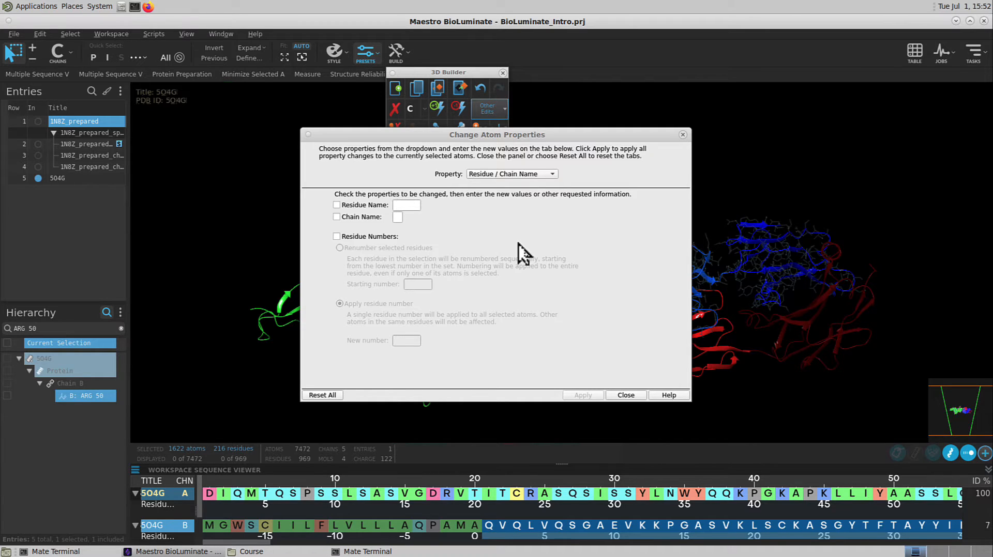
pyautogui.click(336, 217)
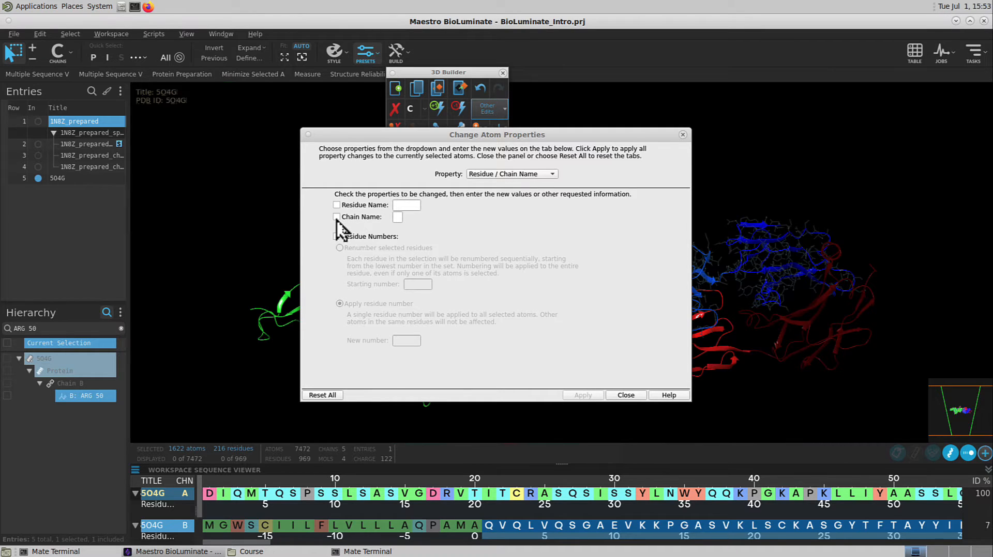
pyautogui.click(397, 218)
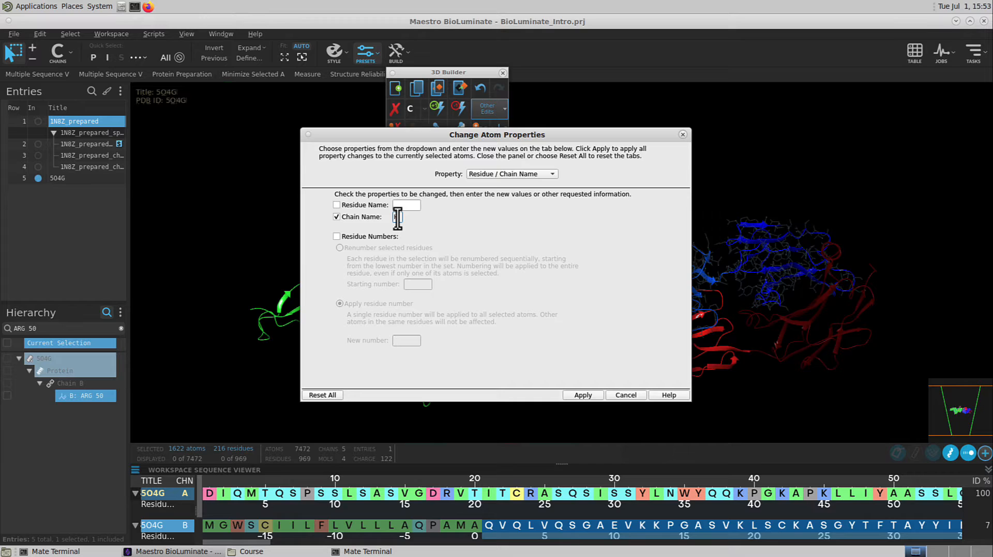
pyautogui.write('H')
pyautogui.click(575, 395)
pyautogui.click(683, 134)
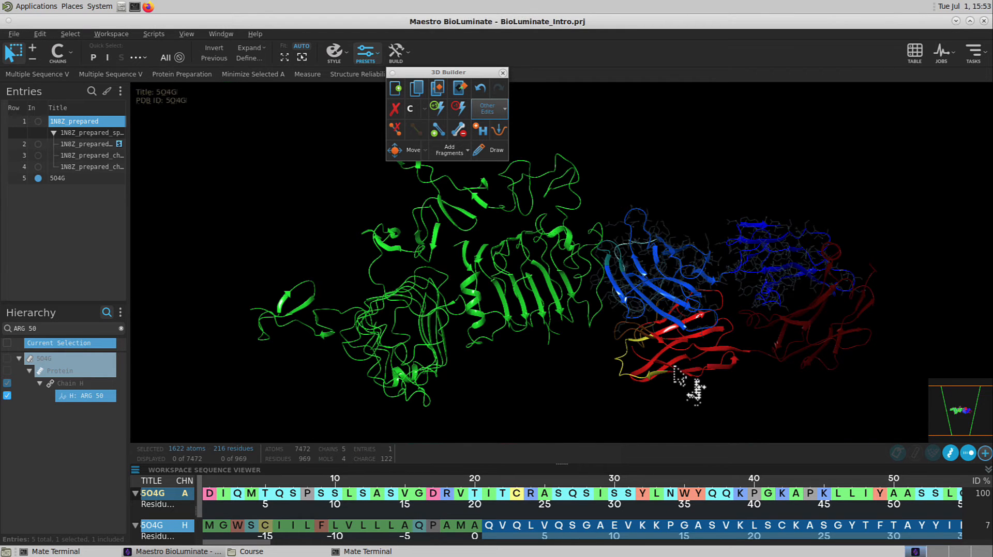
# Select the red antibody chain and change its chain name to L in its atom properties
pyautogui.click(674, 368)
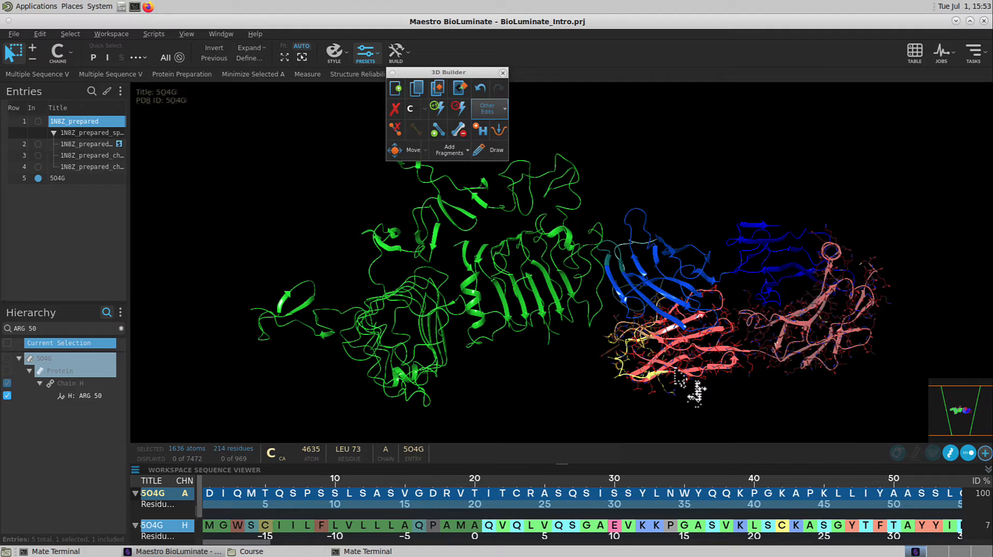
pyautogui.click(503, 109)
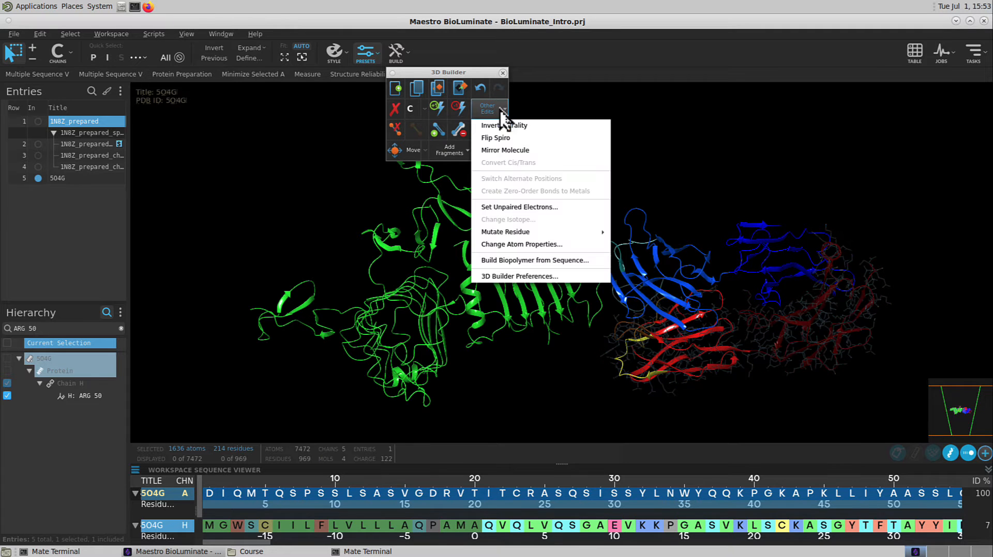
pyautogui.click(521, 245)
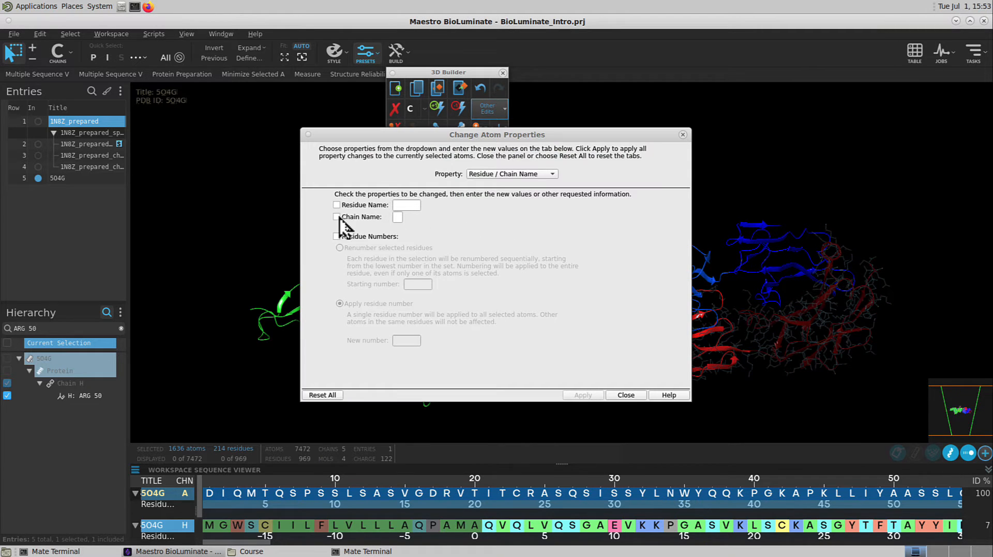
pyautogui.click(337, 217)
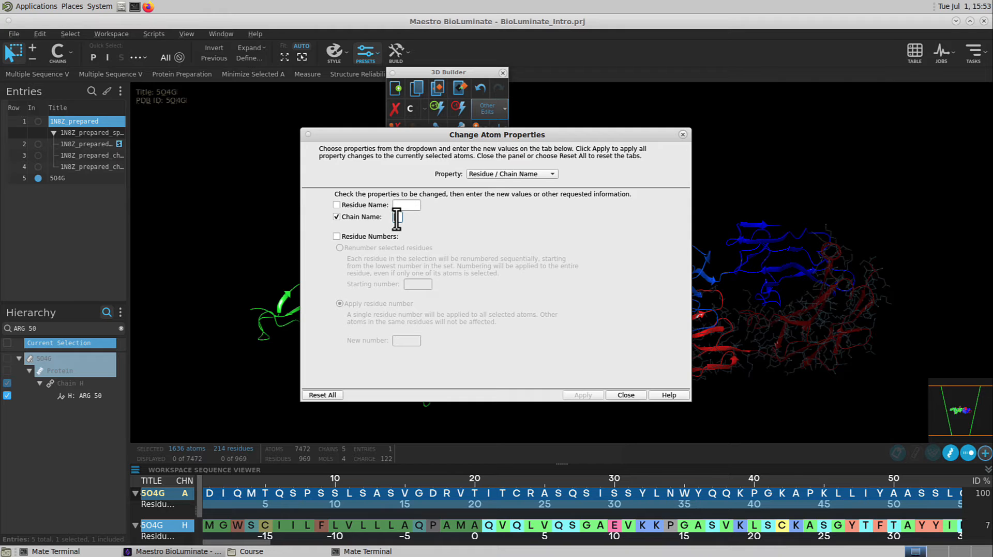
pyautogui.write('L')
pyautogui.click(580, 396)
pyautogui.click(620, 396)
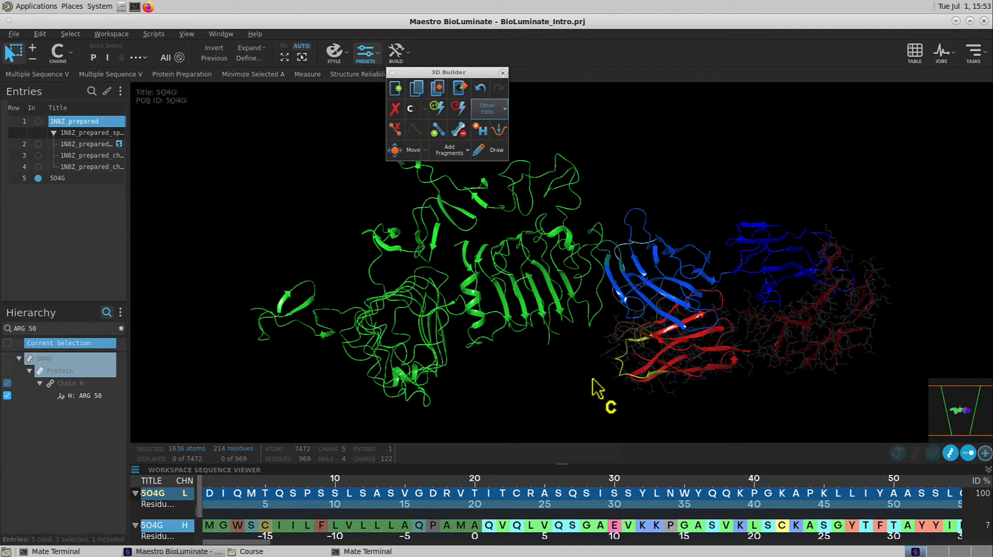
# Rename the green antigen chain as A through its atom properties and close the 3D Builder
pyautogui.click(485, 323)
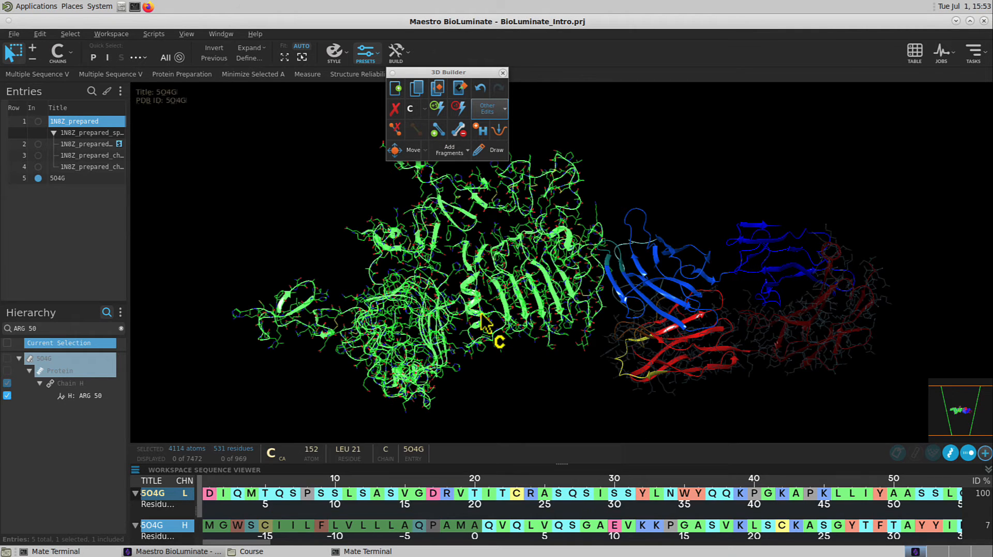
pyautogui.click(493, 109)
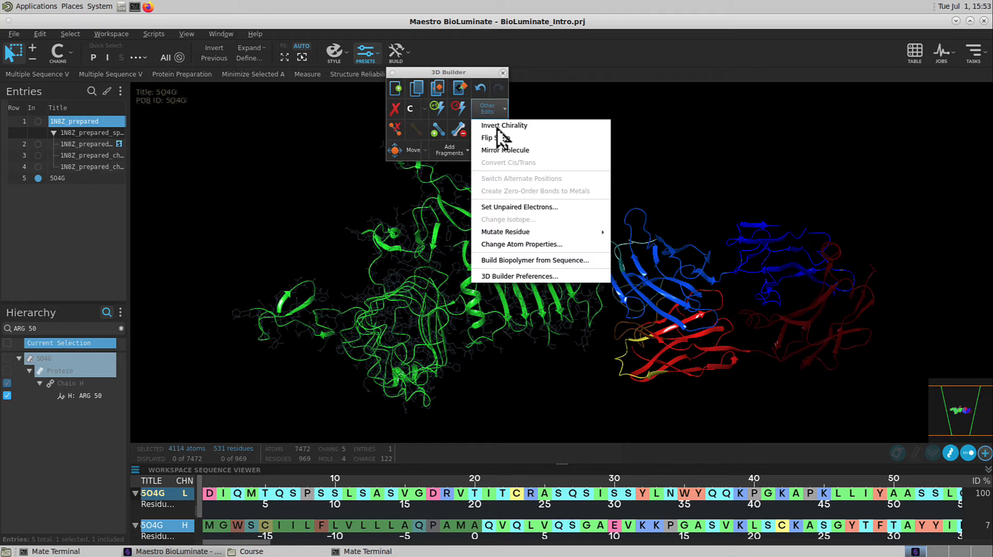
pyautogui.click(512, 246)
pyautogui.click(336, 217)
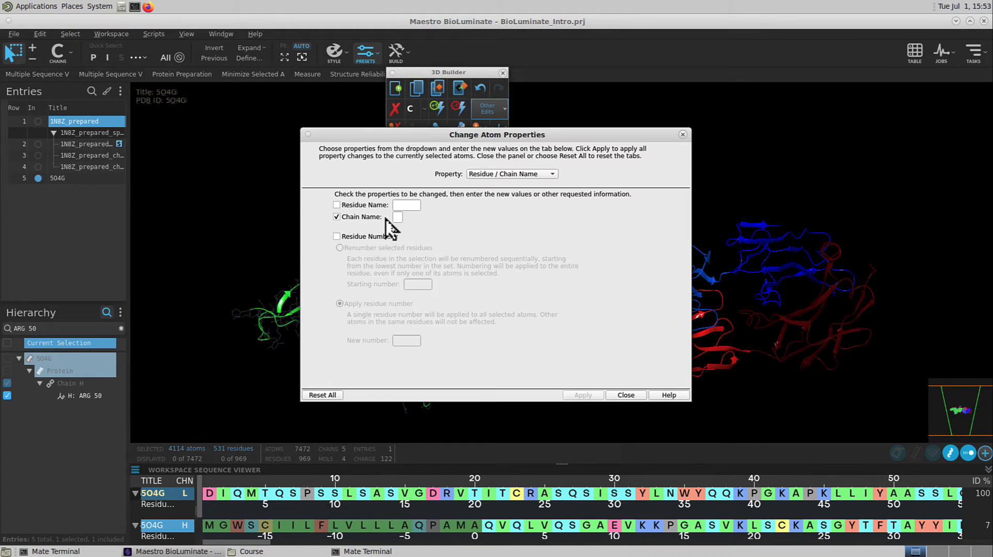
pyautogui.write('A')
pyautogui.click(572, 394)
pyautogui.click(623, 394)
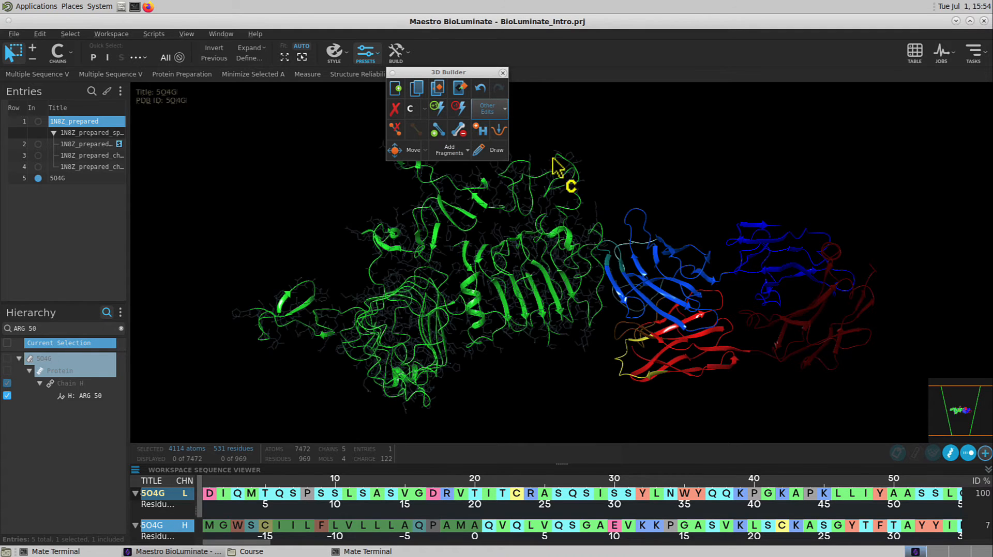
pyautogui.click(502, 73)
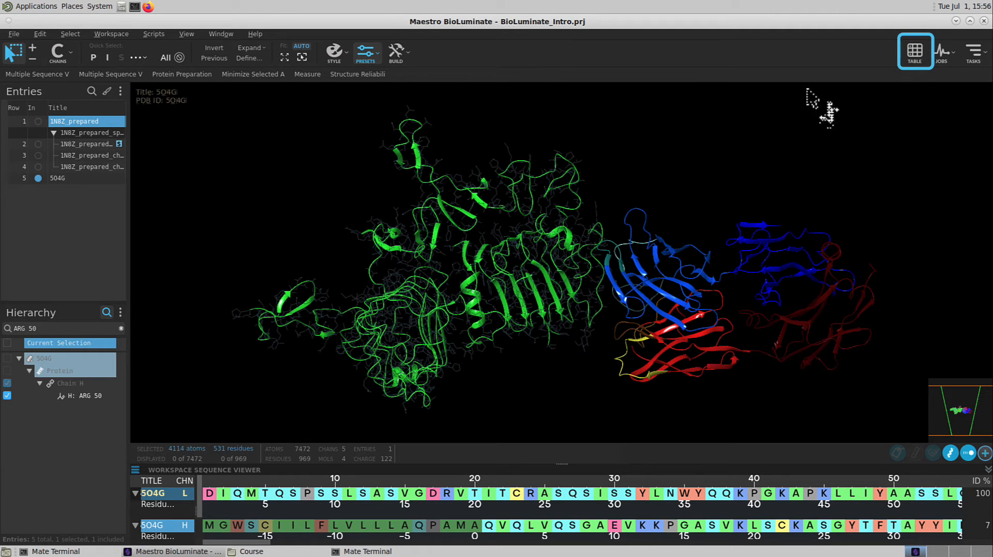
# Open the Project Table and expand the All group in the property tree
pyautogui.click(913, 50)
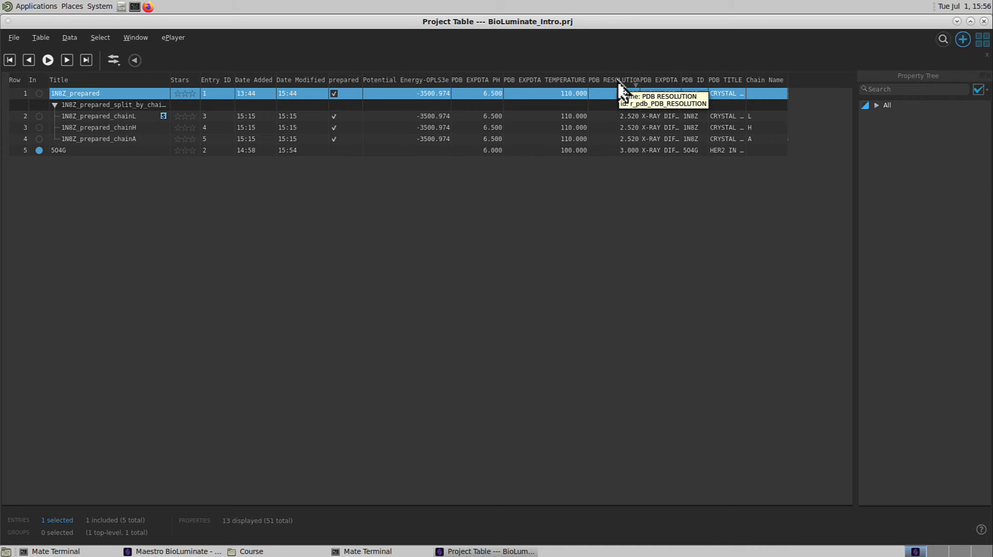
pyautogui.click(876, 106)
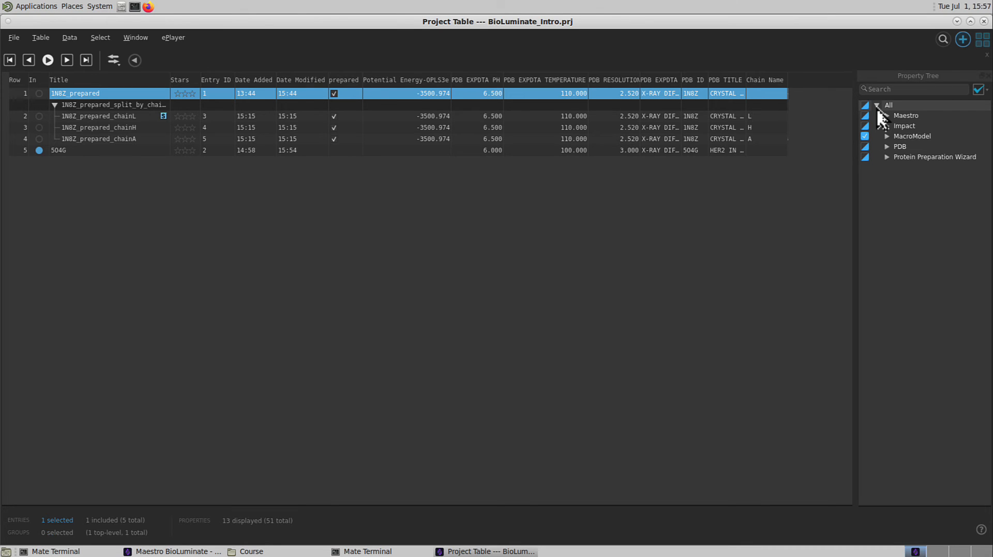
# View the options for importing a spreadsheet into the Project Table and leave without importing anything
pyautogui.click(68, 39)
pyautogui.moveTo(88, 69)
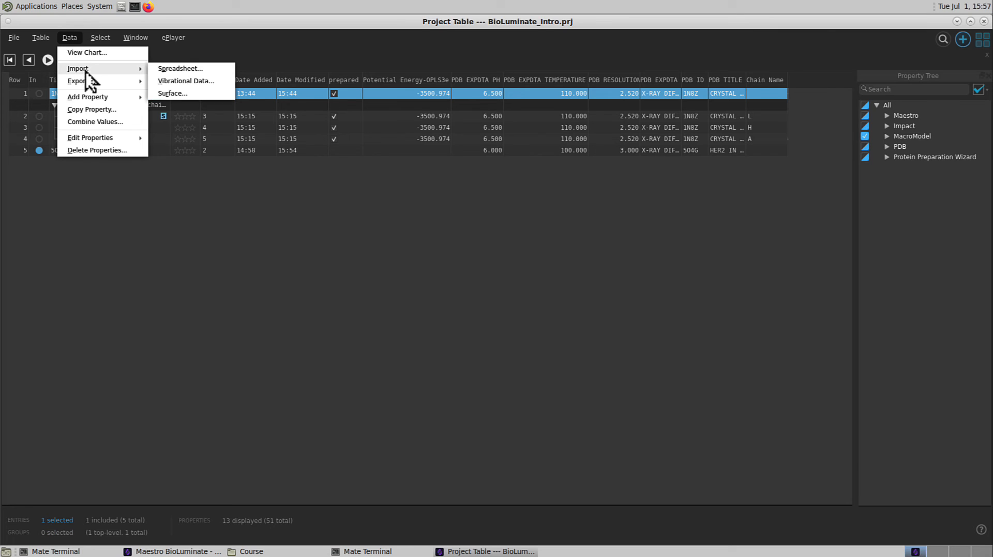
pyautogui.click(196, 74)
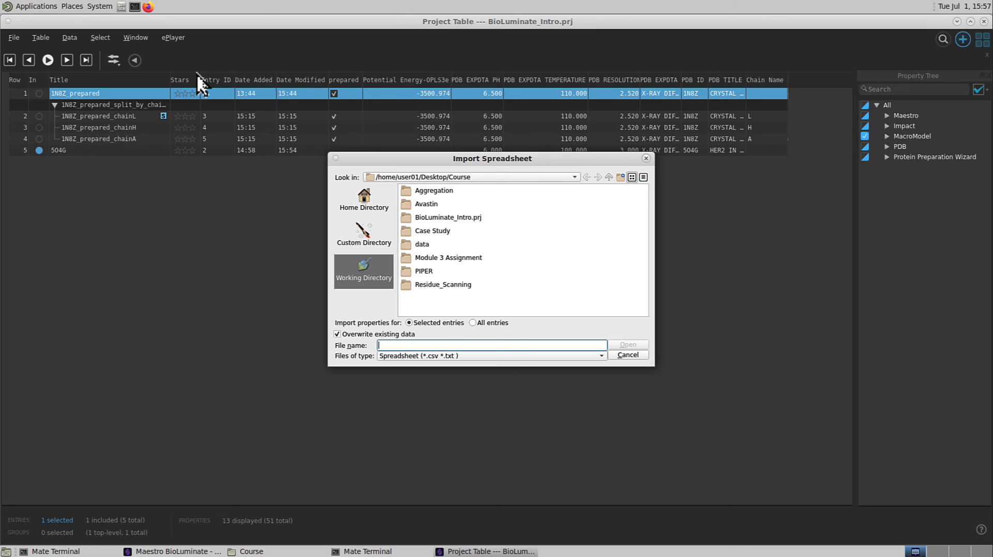
pyautogui.click(621, 358)
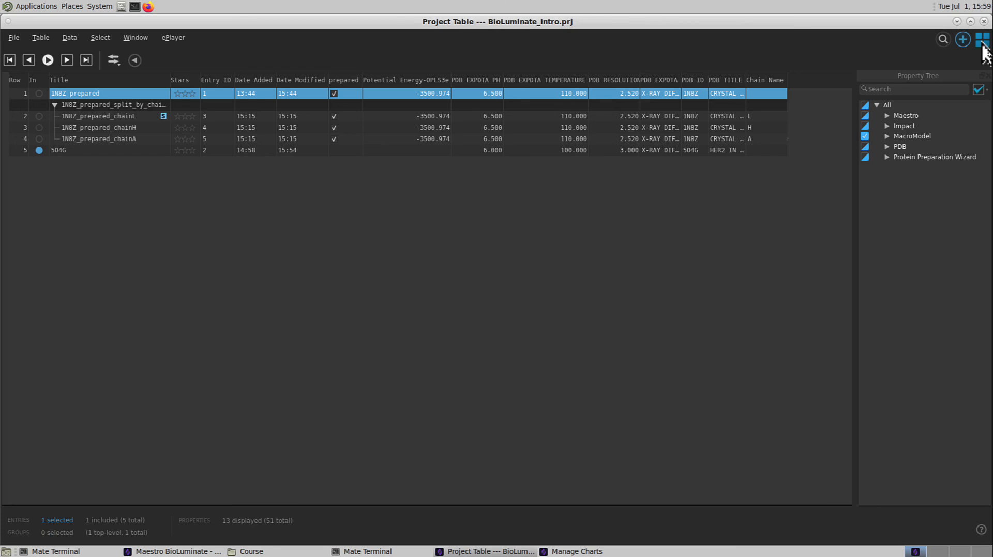
# View the Chart Manager's options for creating a scatterplot or histogram, and close it along with the Project Table
pyautogui.click(982, 41)
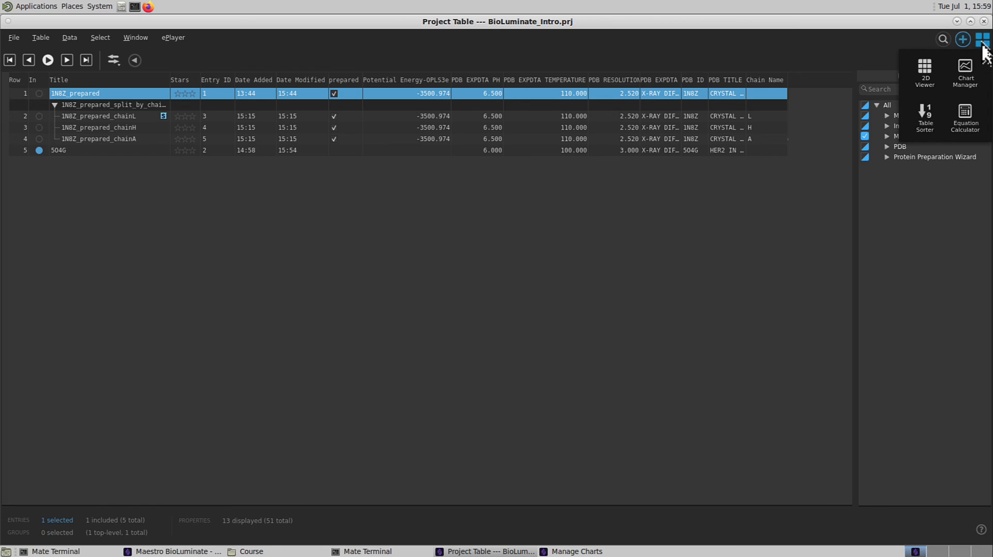
pyautogui.click(970, 74)
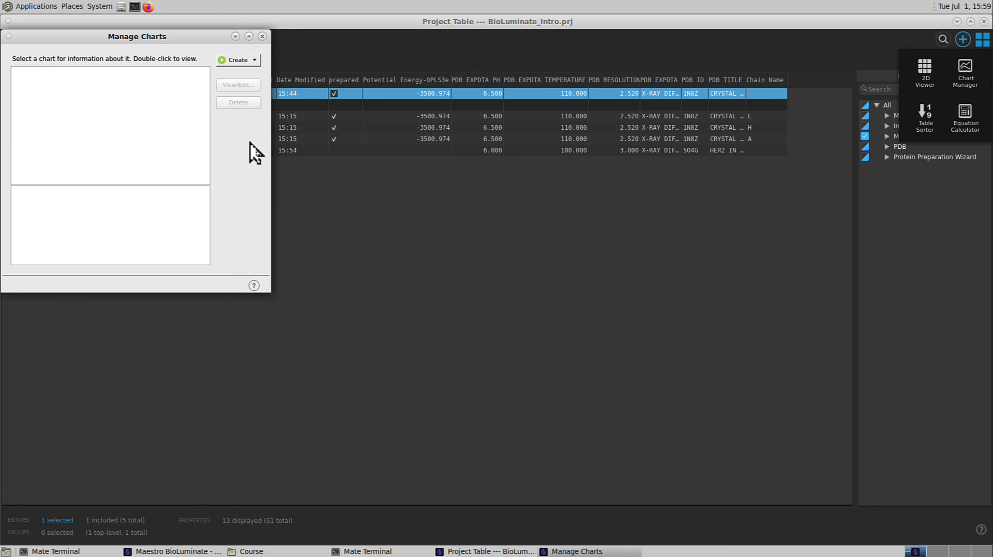
pyautogui.click(240, 61)
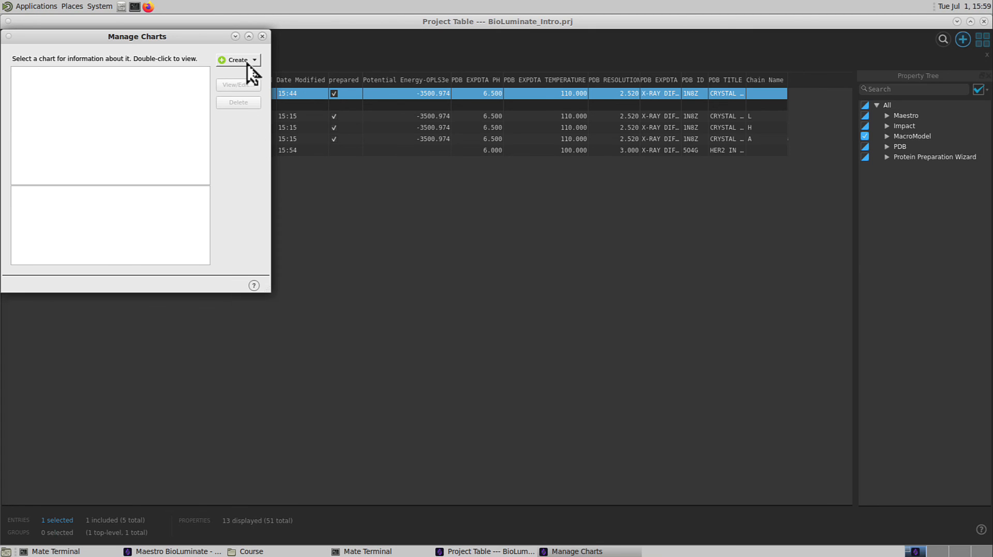
pyautogui.click(248, 61)
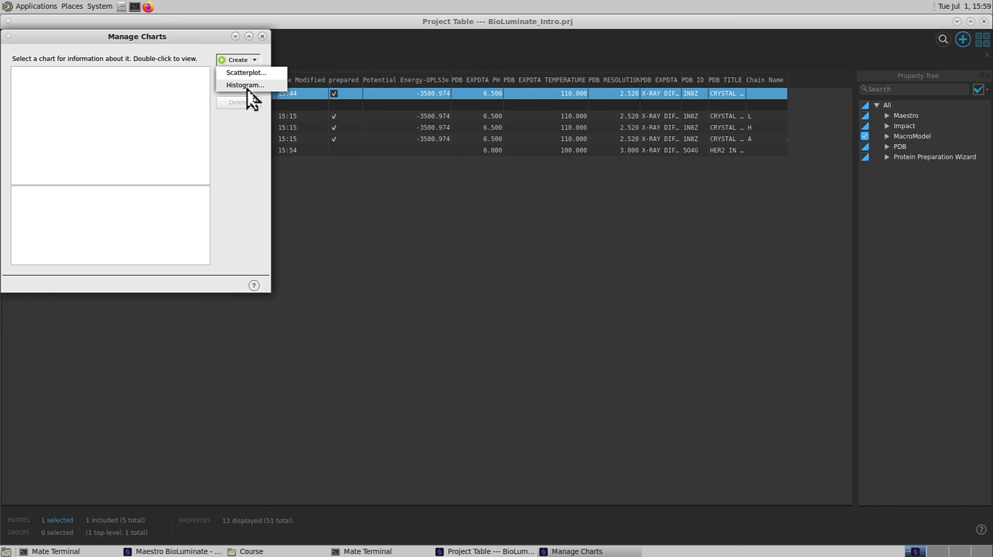
pyautogui.click(245, 86)
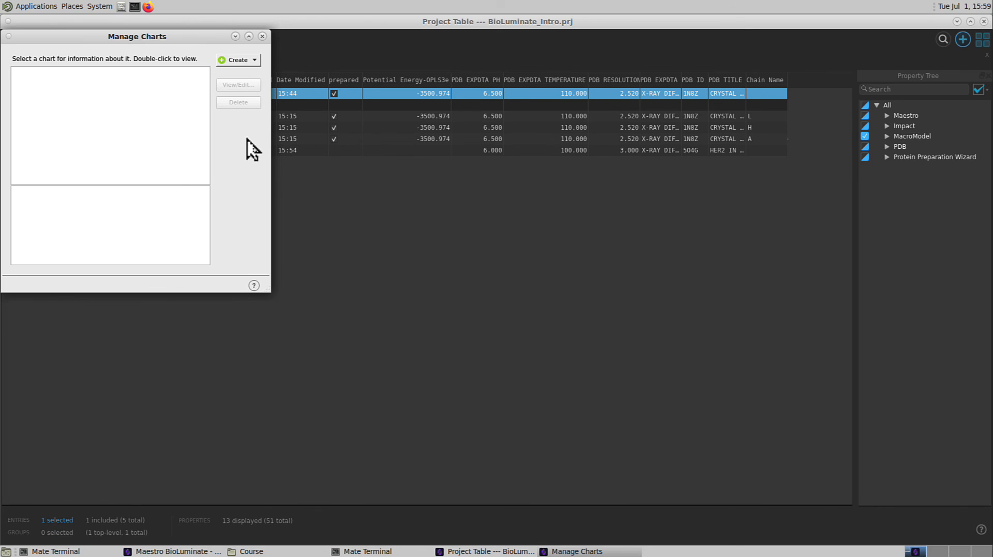
pyautogui.click(263, 37)
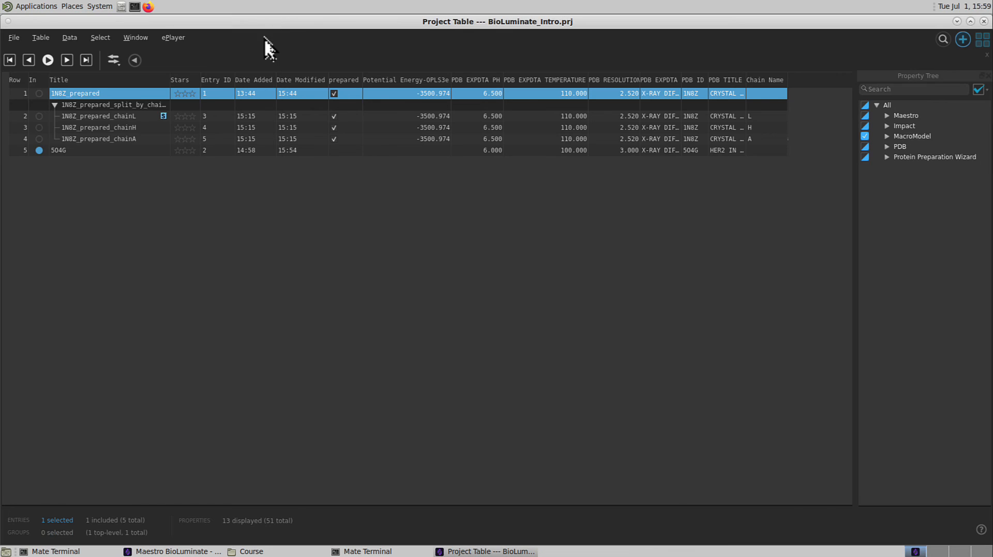
pyautogui.click(984, 22)
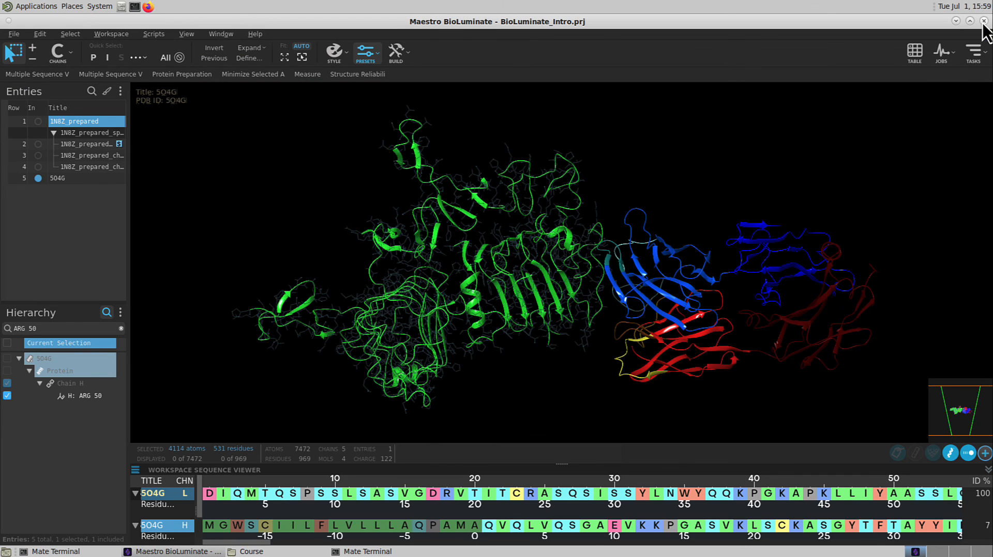